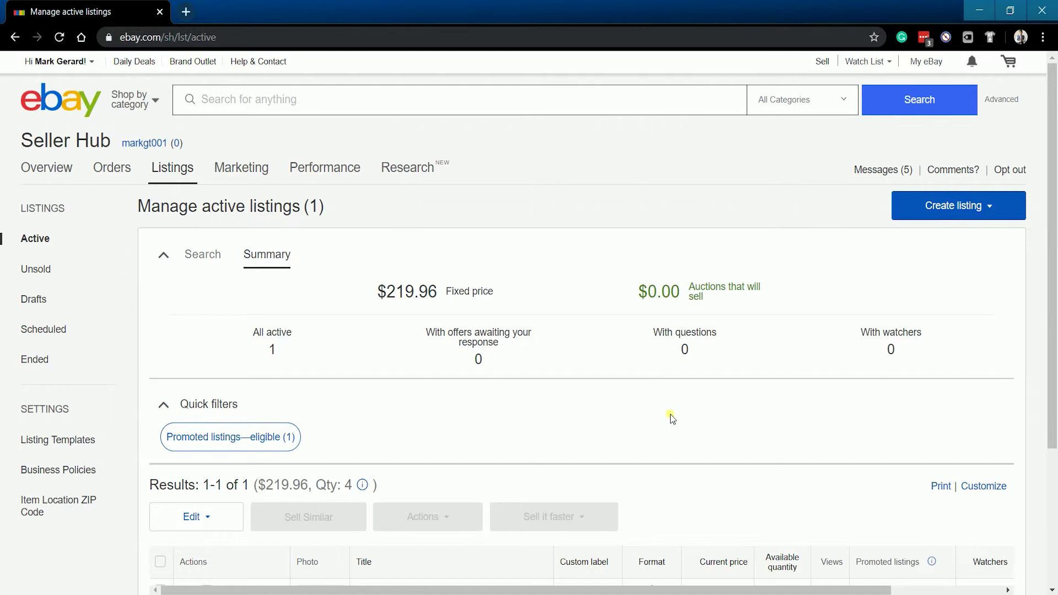
Go to My eBay's Account tab and scroll down to the Selling section.
mouse_move(928, 62)
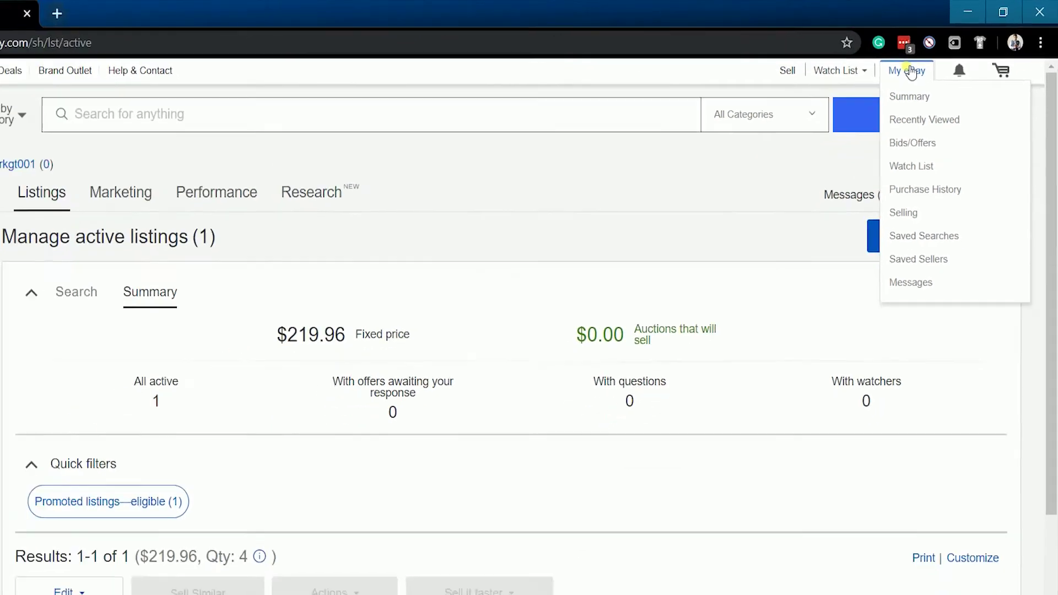
click(912, 72)
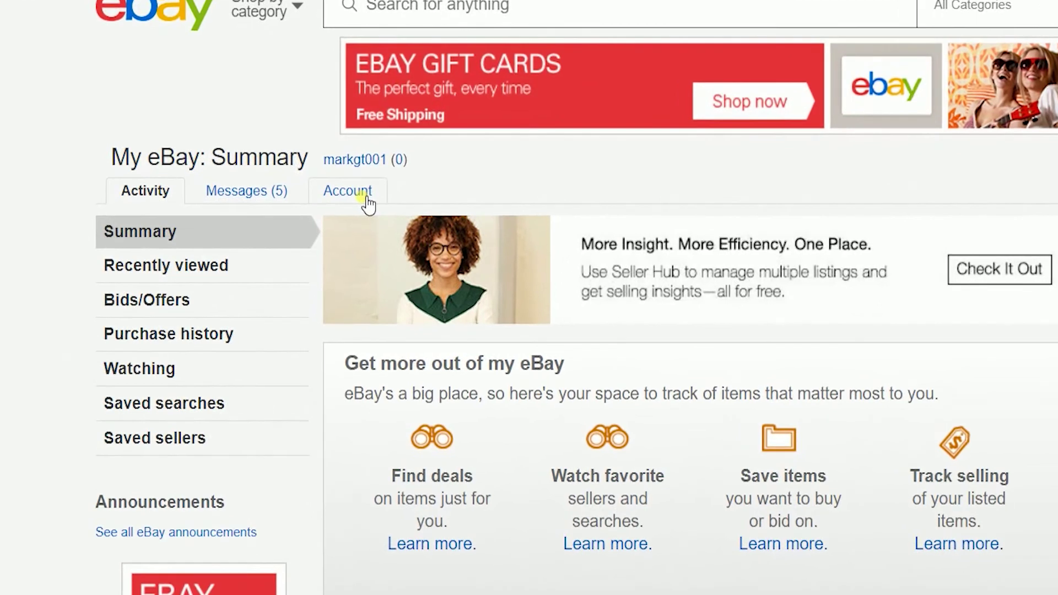
click(366, 204)
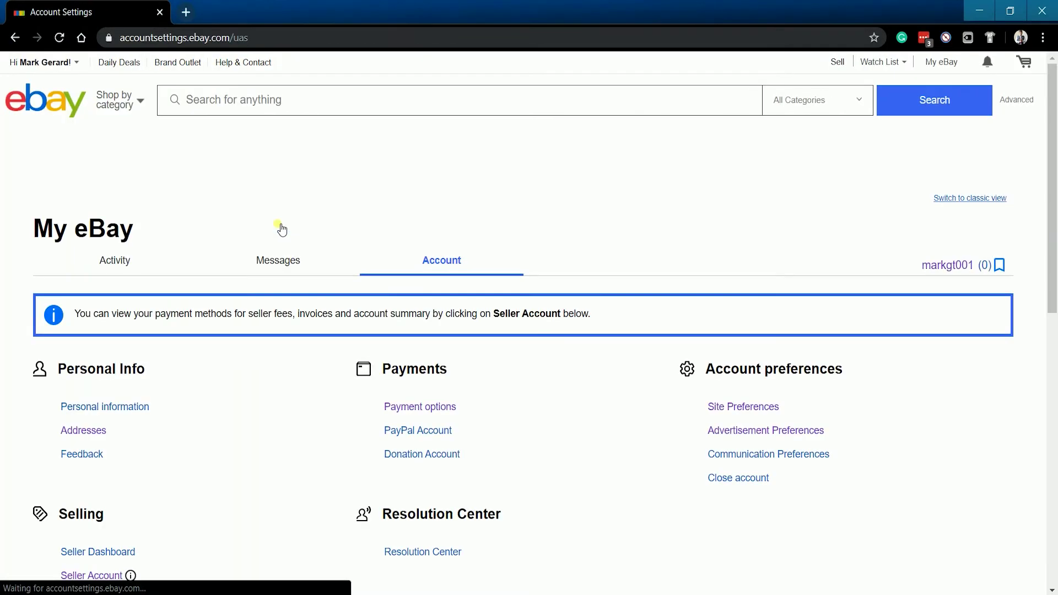
scroll(369, 205, down, 2)
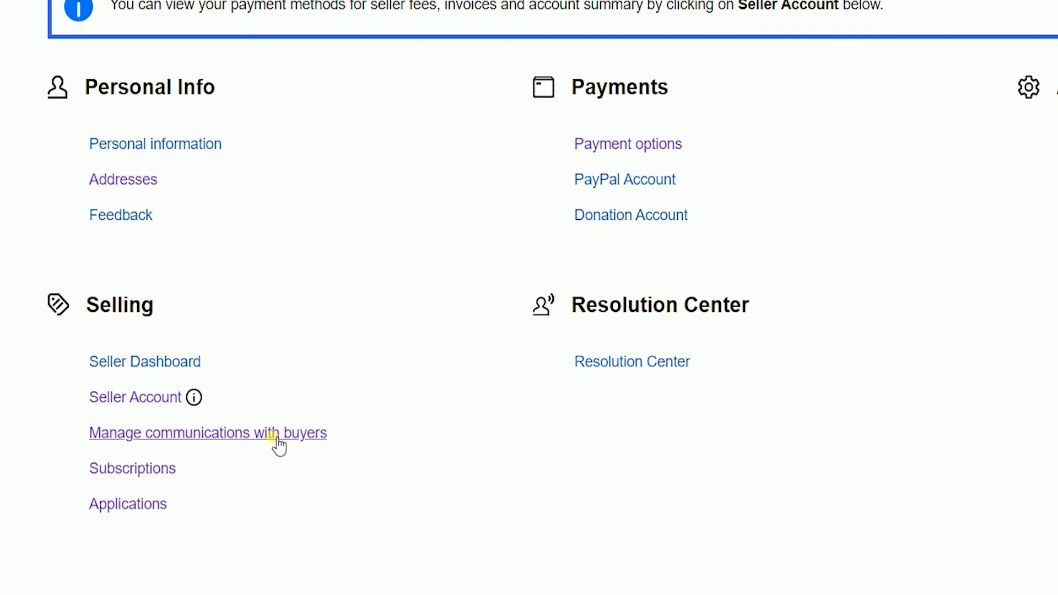
Open Manage communications with buyers and edit the What your buyers can do settings.
click(273, 437)
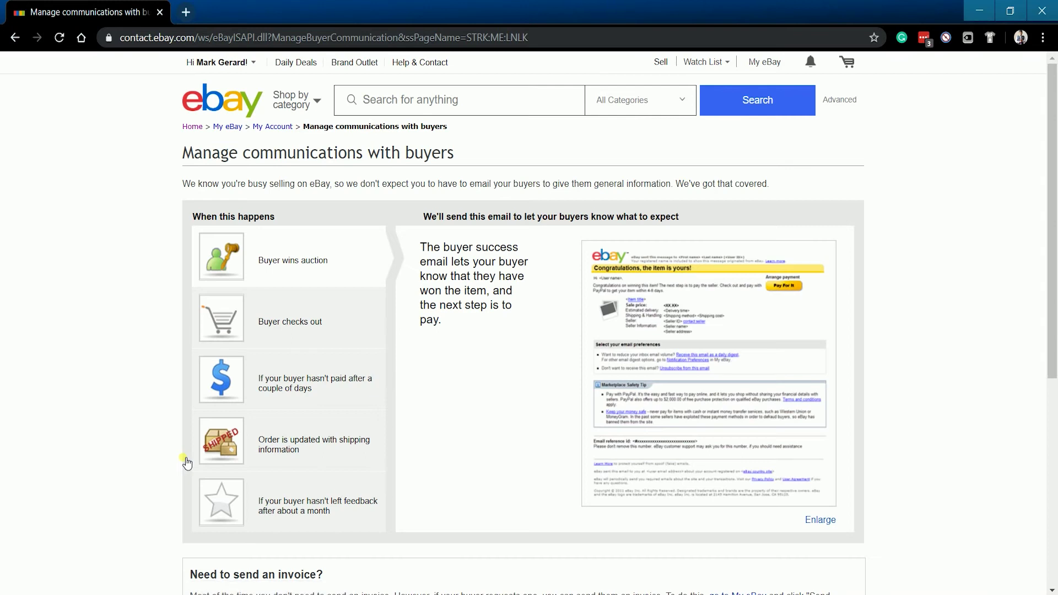
mouse_move(186, 460)
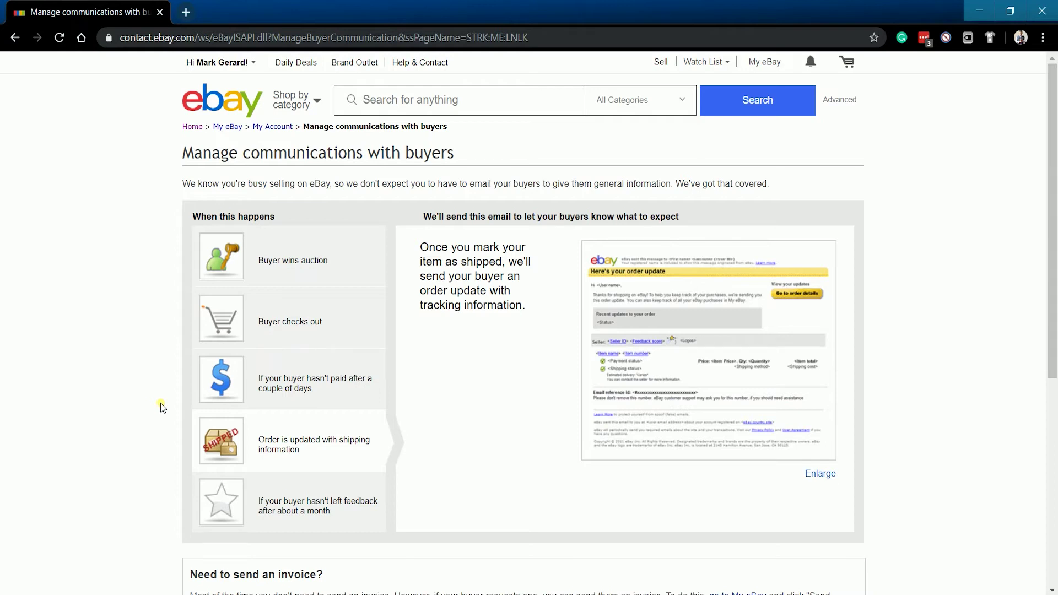
scroll(160, 402, down, 6)
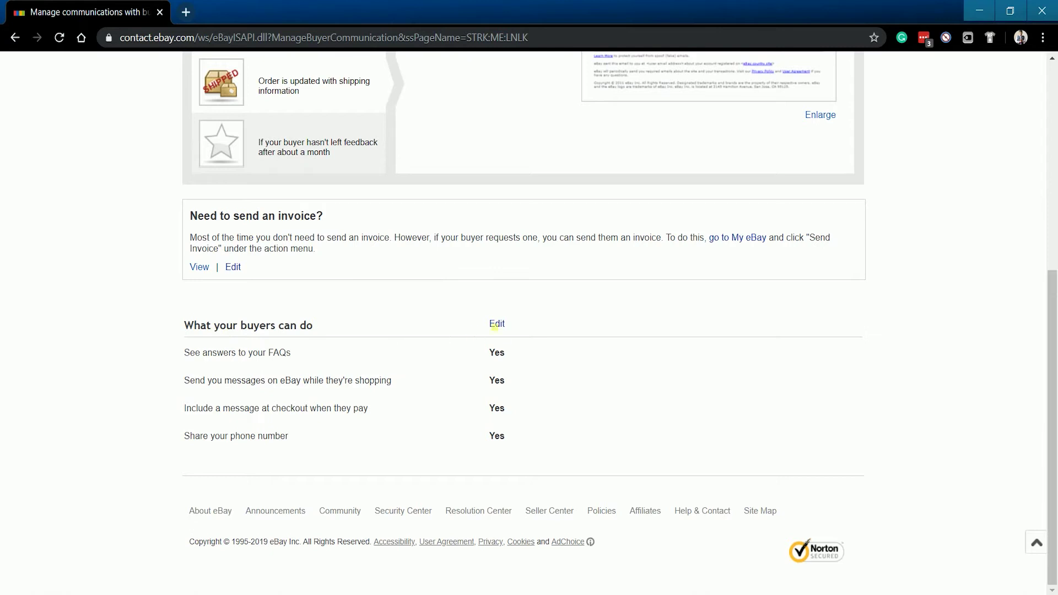
click(504, 327)
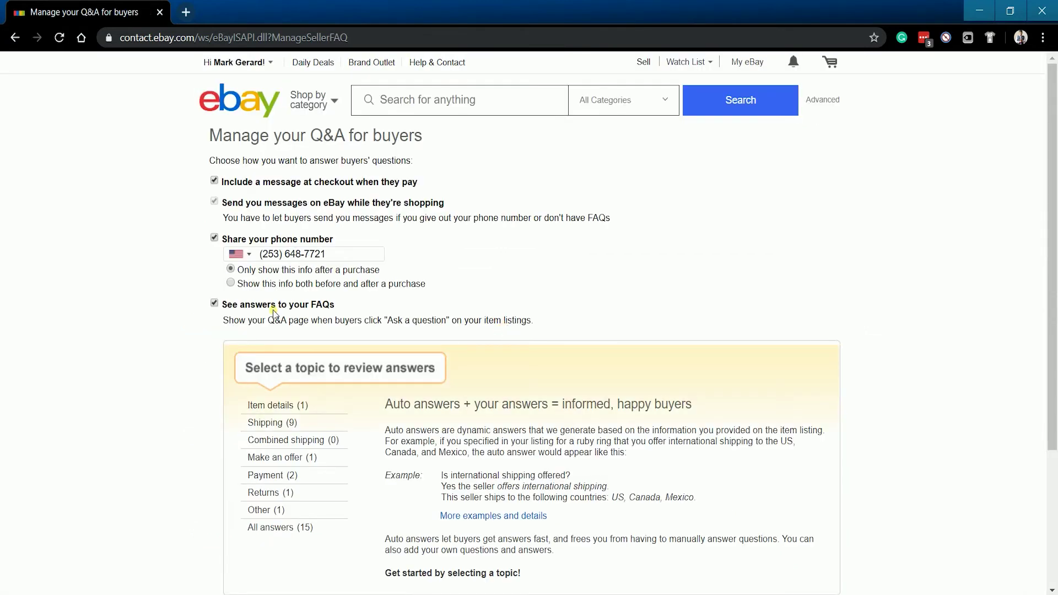
Toggle See answers to your FAQs off and back on, then show the Item details answers.
drag(344, 305, 226, 310)
click(226, 310)
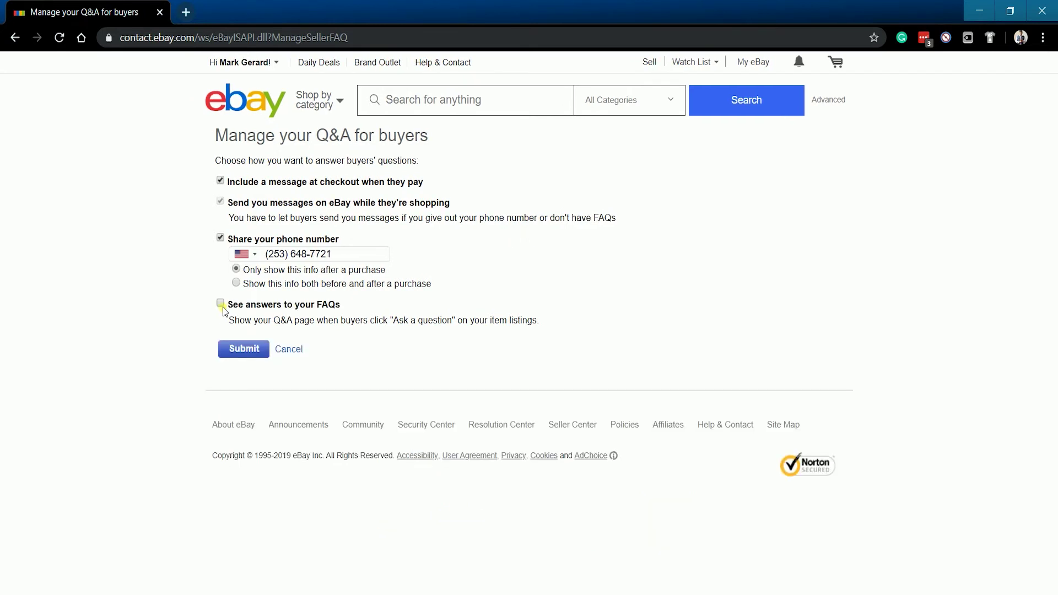
click(223, 310)
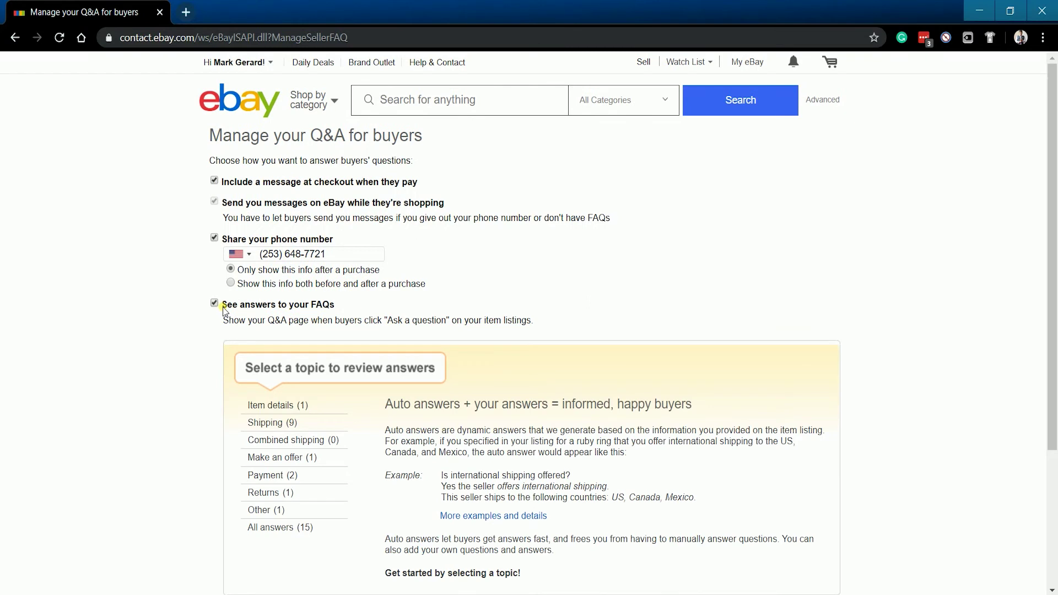
scroll(217, 312, down, 4)
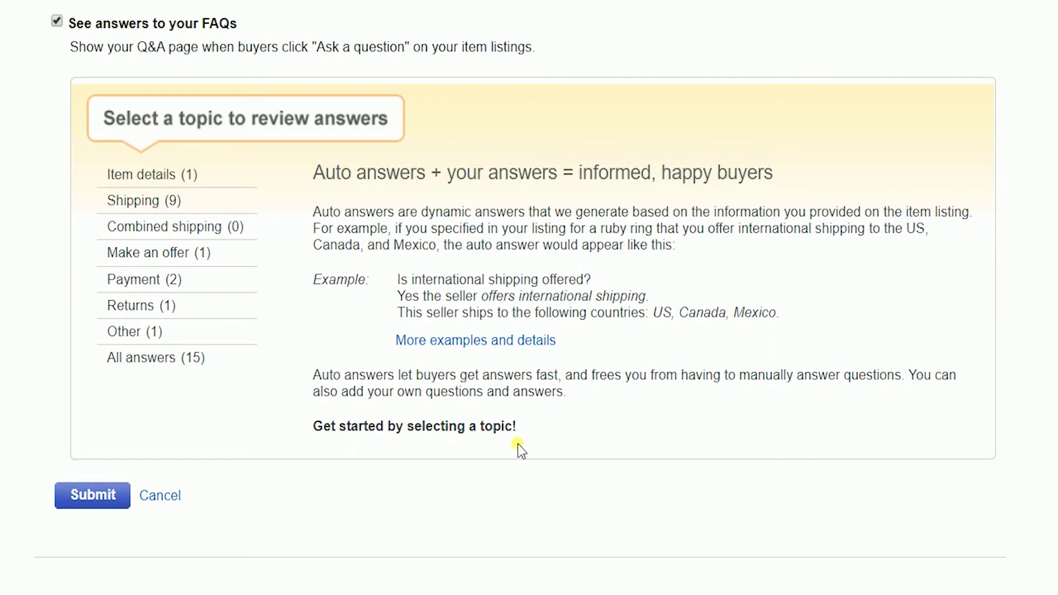
click(192, 174)
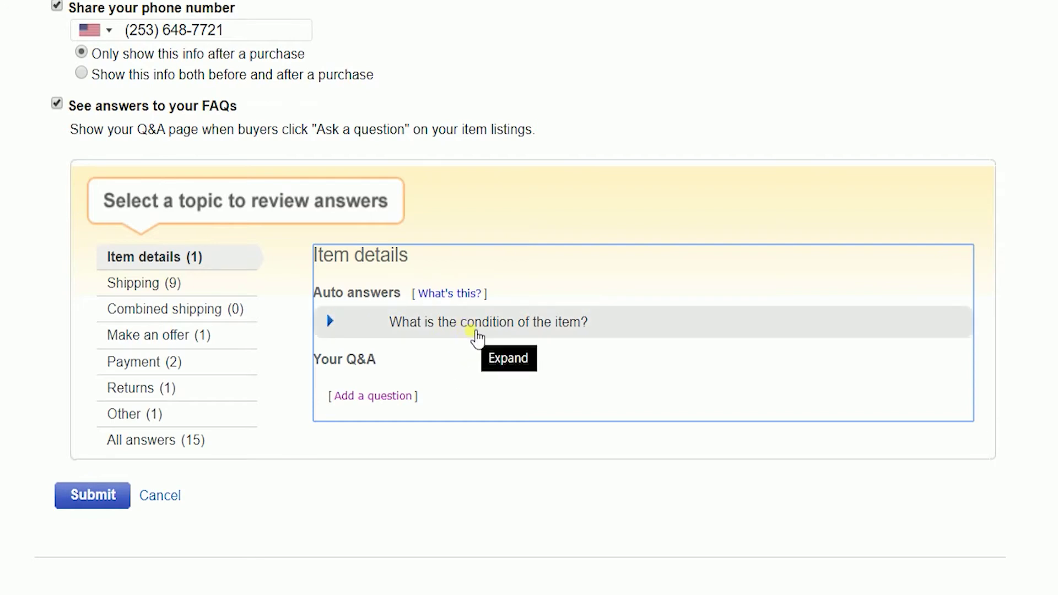
Expand the 'What is the condition of the item?' answer and start adding a custom Q&A.
click(338, 326)
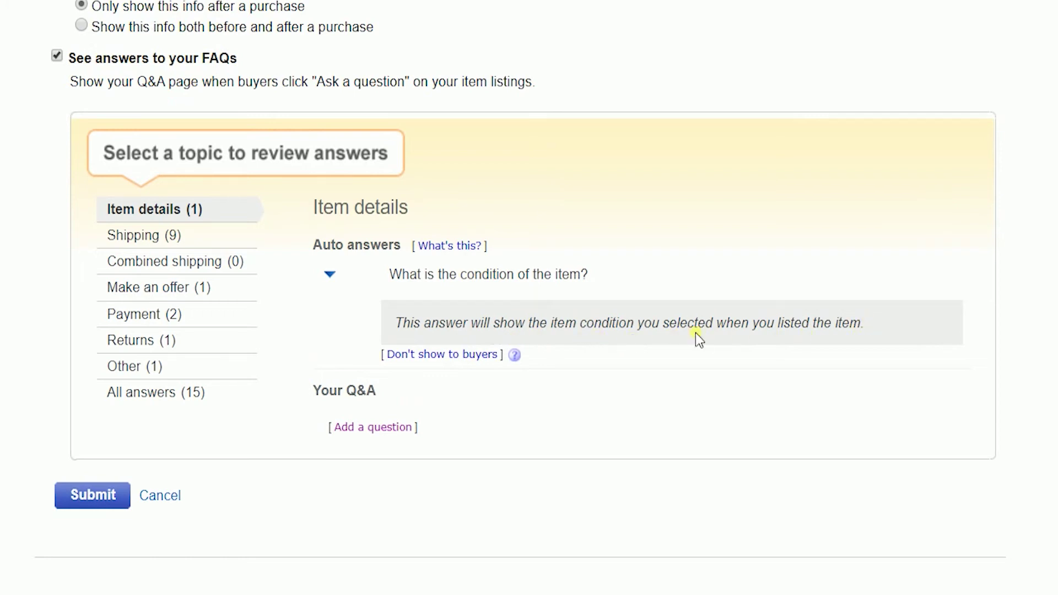
click(375, 427)
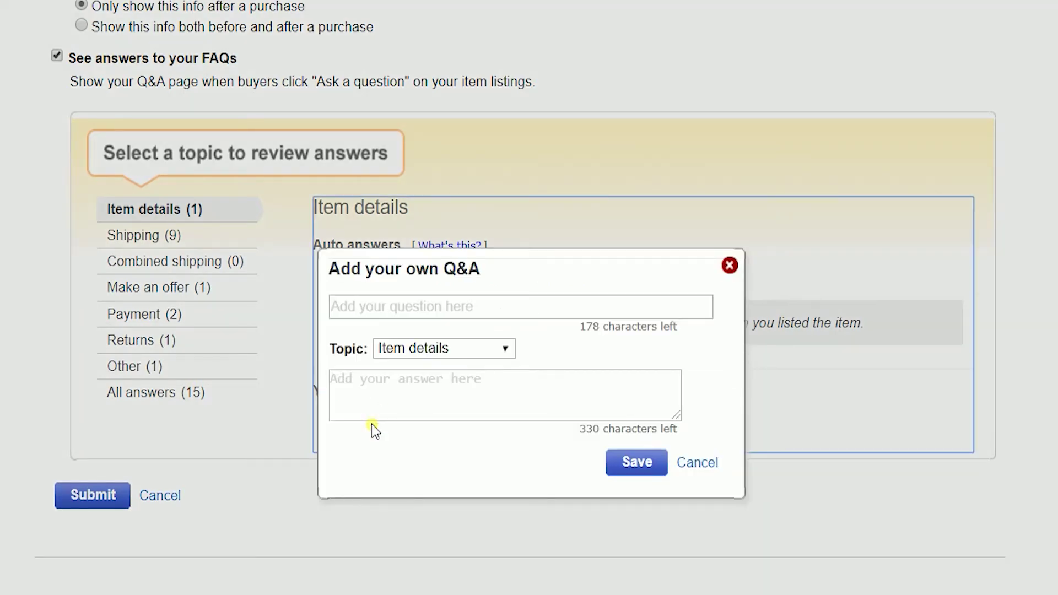
Save an Item details Q&A 'What is it made of?' answered '50% Cotton and 50% Polyester'.
click(397, 309)
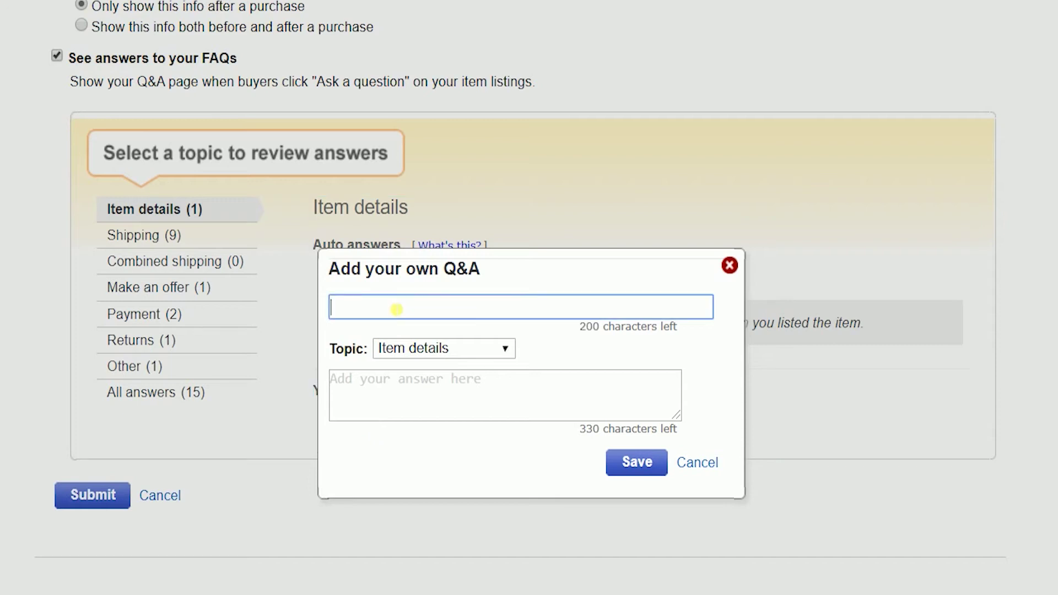
text(What is it made of)
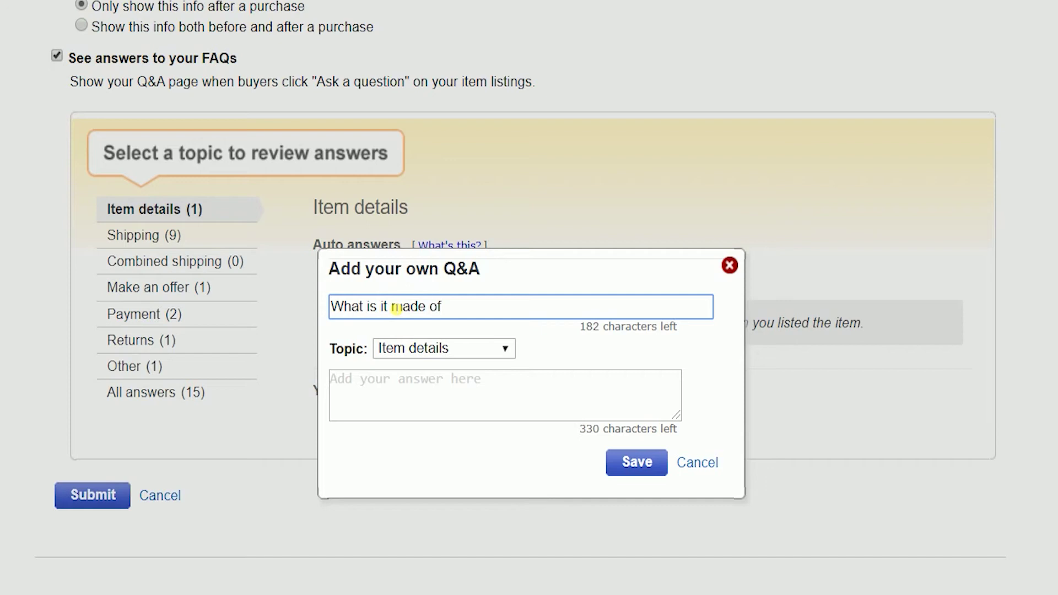
text(?)
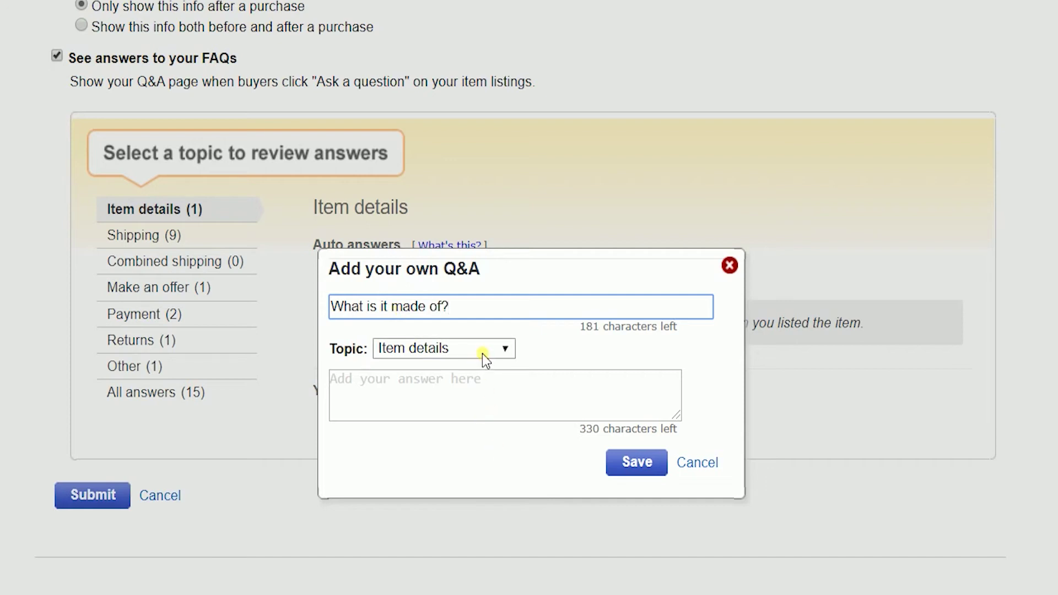
click(482, 354)
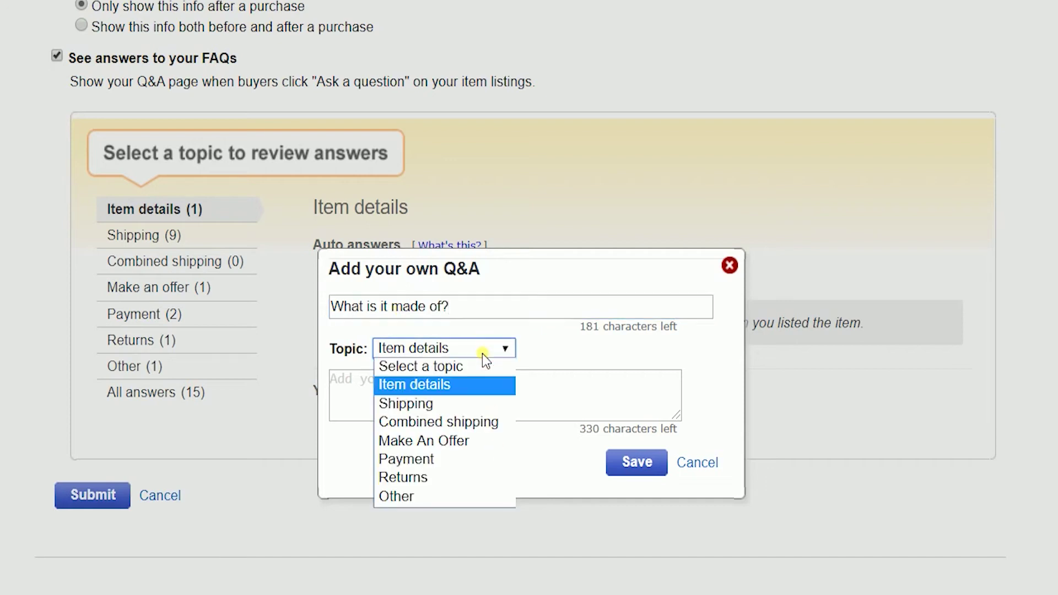
click(451, 385)
click(439, 396)
text(50%)
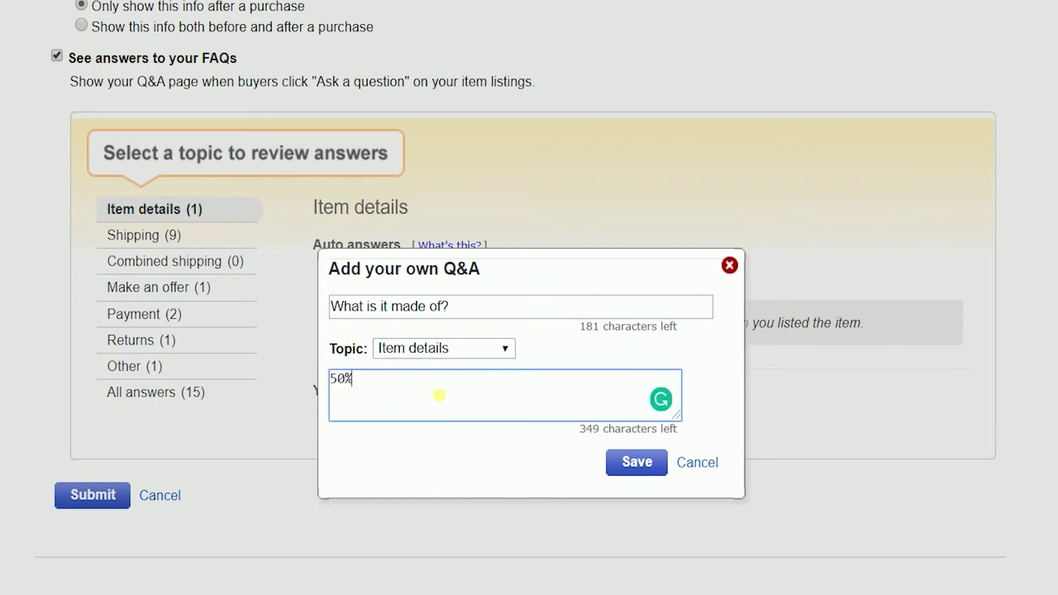
text( Cotton and 50% )
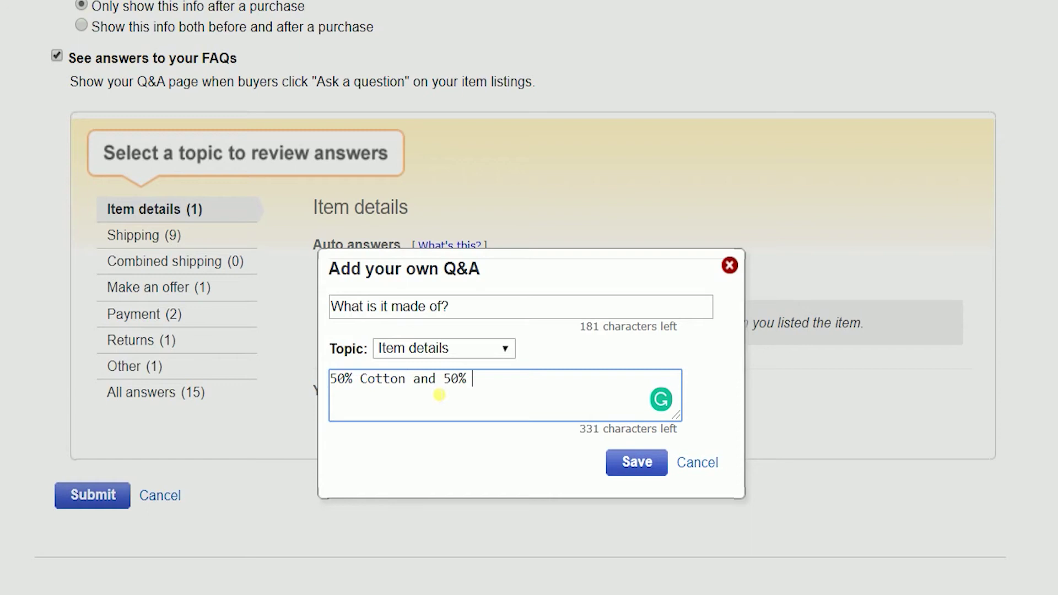
text(Polyester)
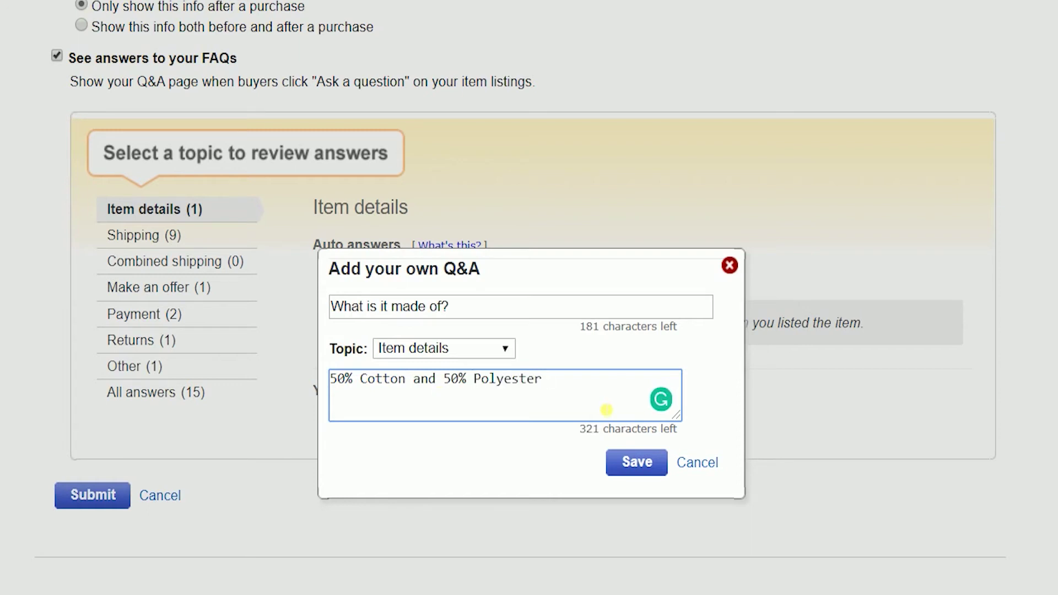
click(635, 462)
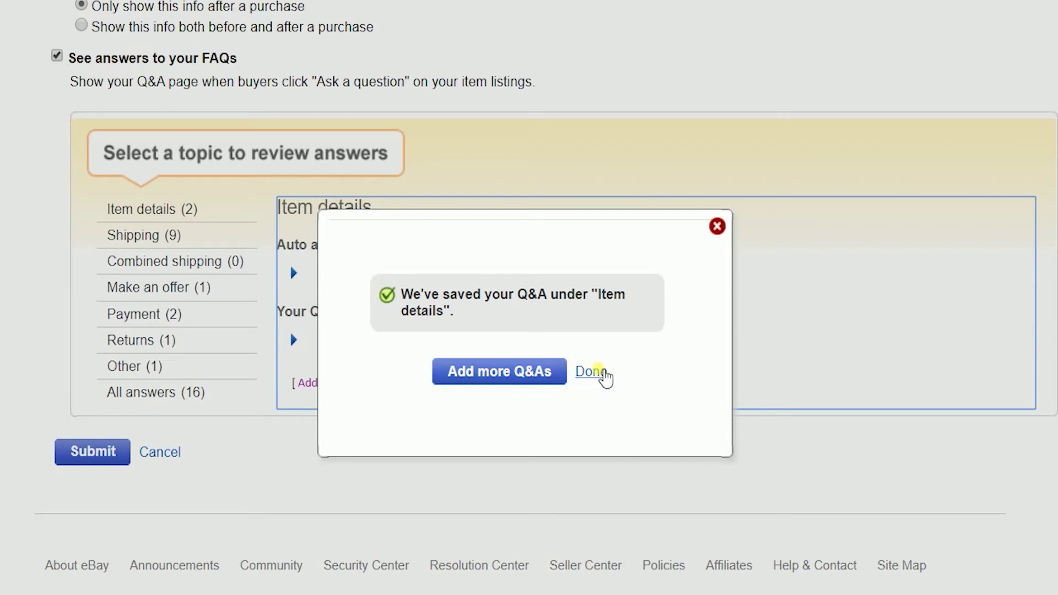
Close the saved confirmation and check the 'What is it made of?' and return policy answers.
click(591, 372)
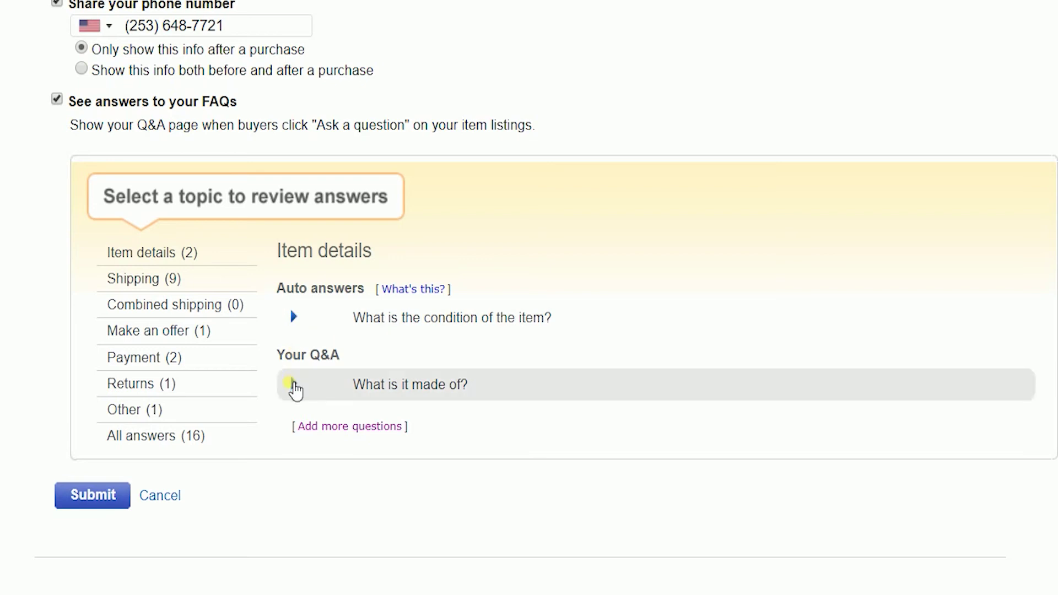
click(295, 389)
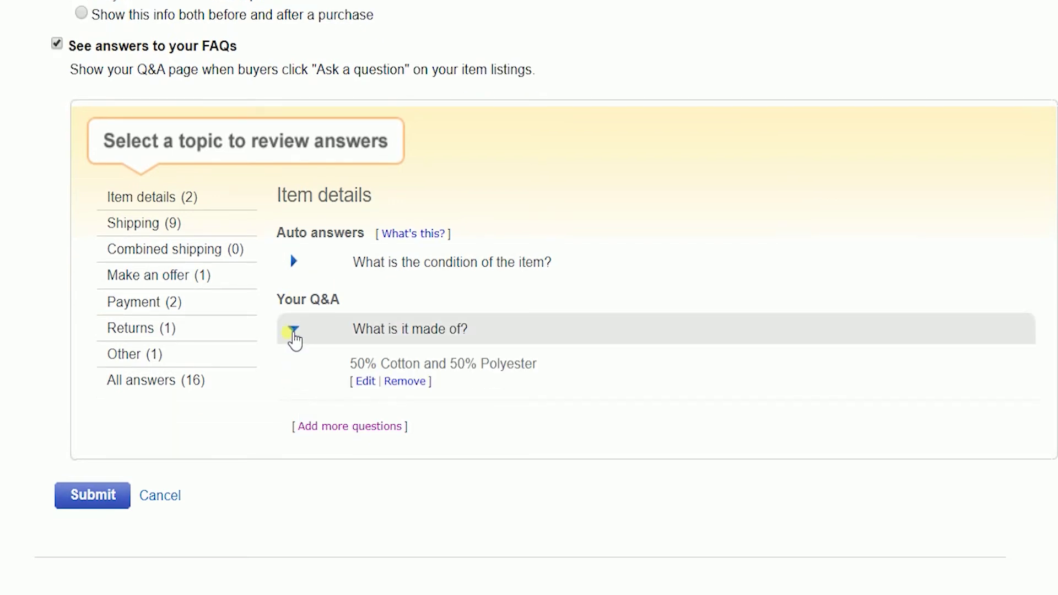
click(293, 333)
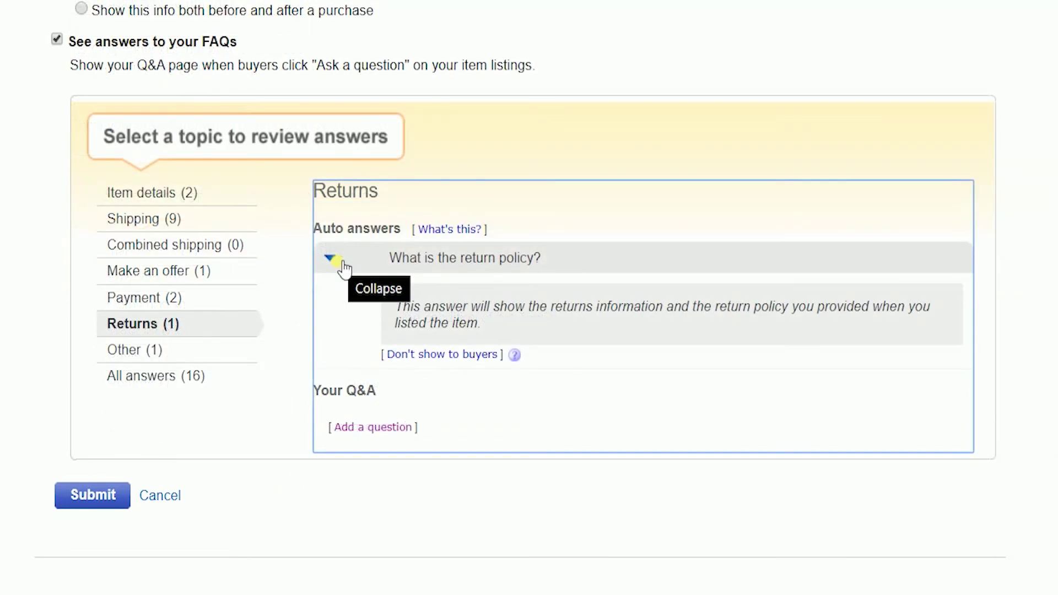
click(342, 264)
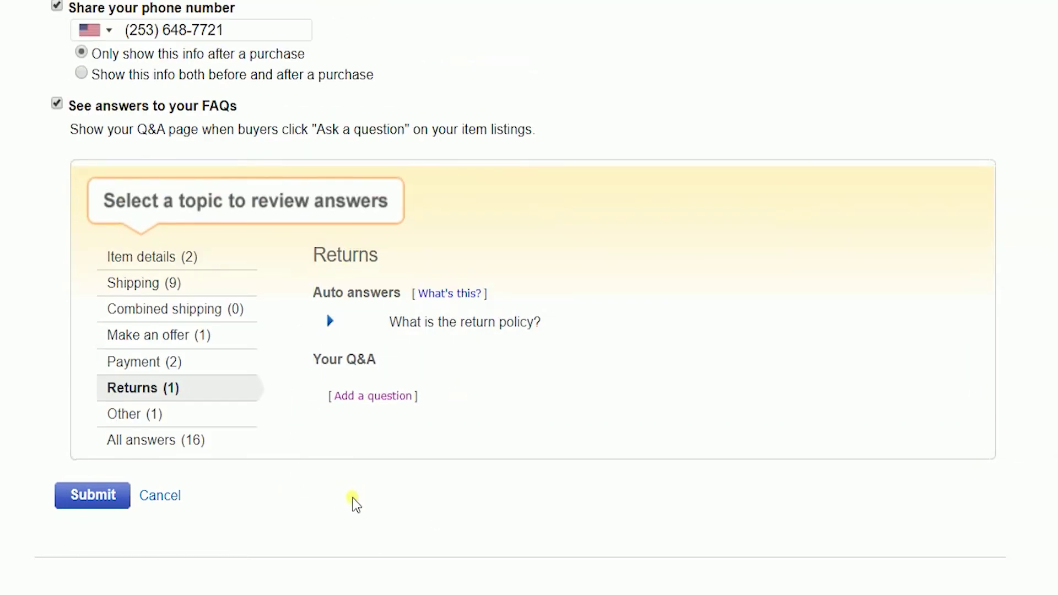
Submit the buyer communication settings and review the saved-changes confirmation.
click(108, 496)
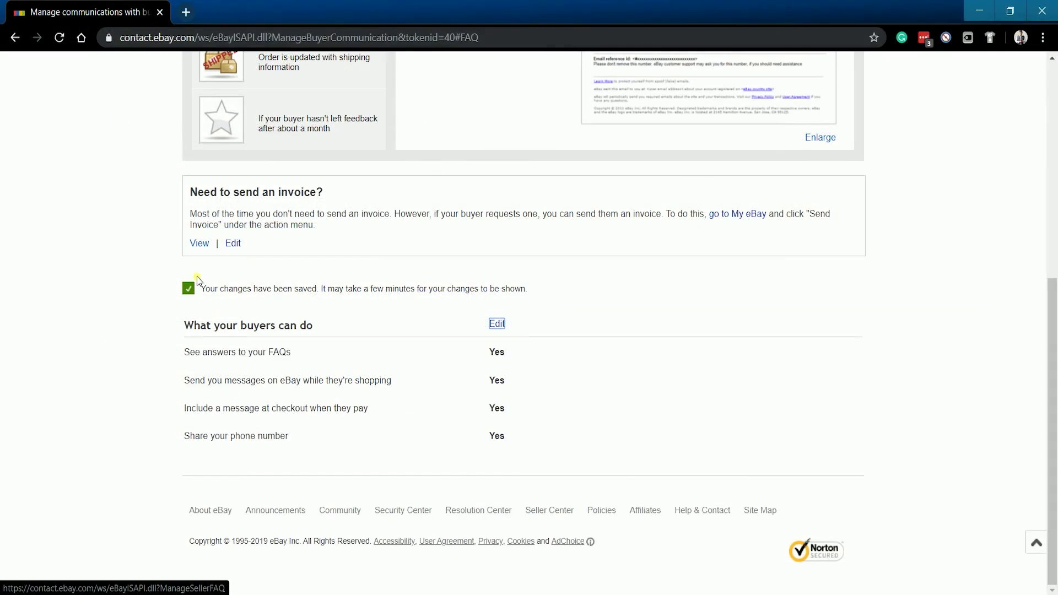
drag(539, 299, 196, 288)
click(208, 309)
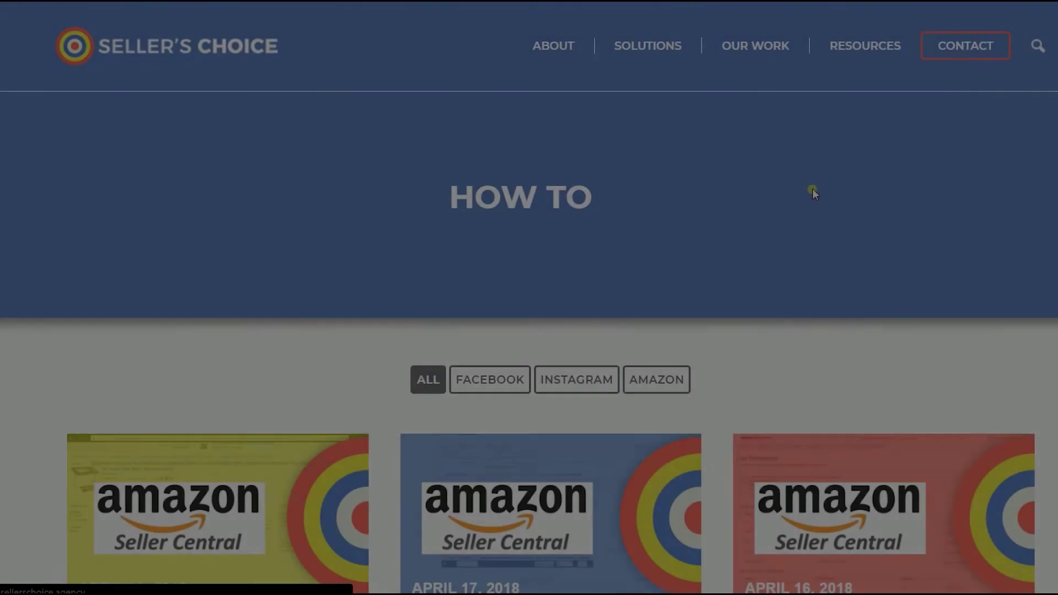
Return to the How To page and browse the Seller's Choice blog articles.
scroll(812, 190, down, 5)
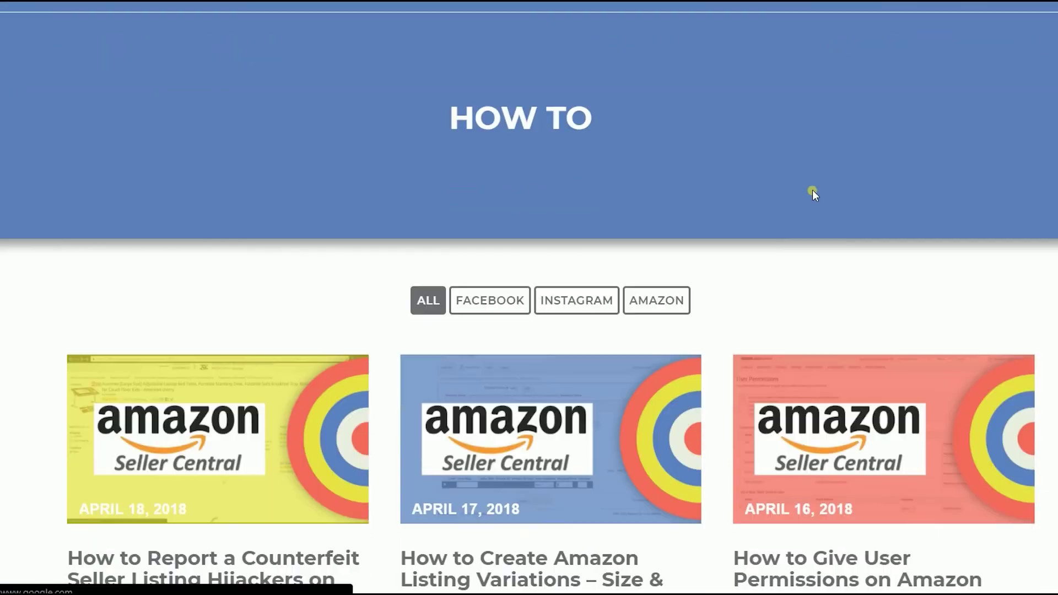
scroll(806, 217, up, 5)
mouse_move(907, 48)
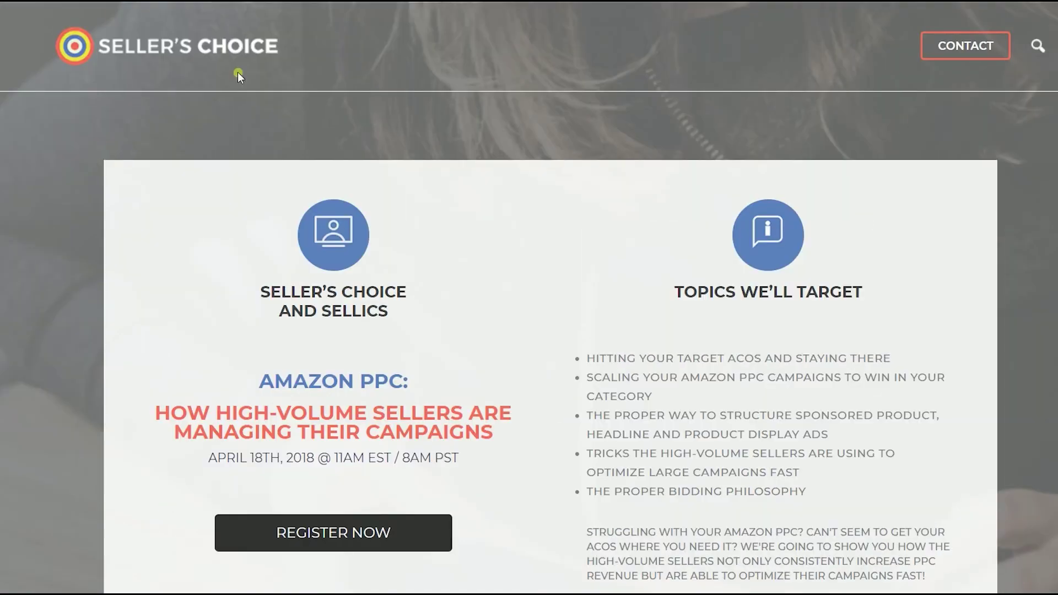
key(alt+Left)
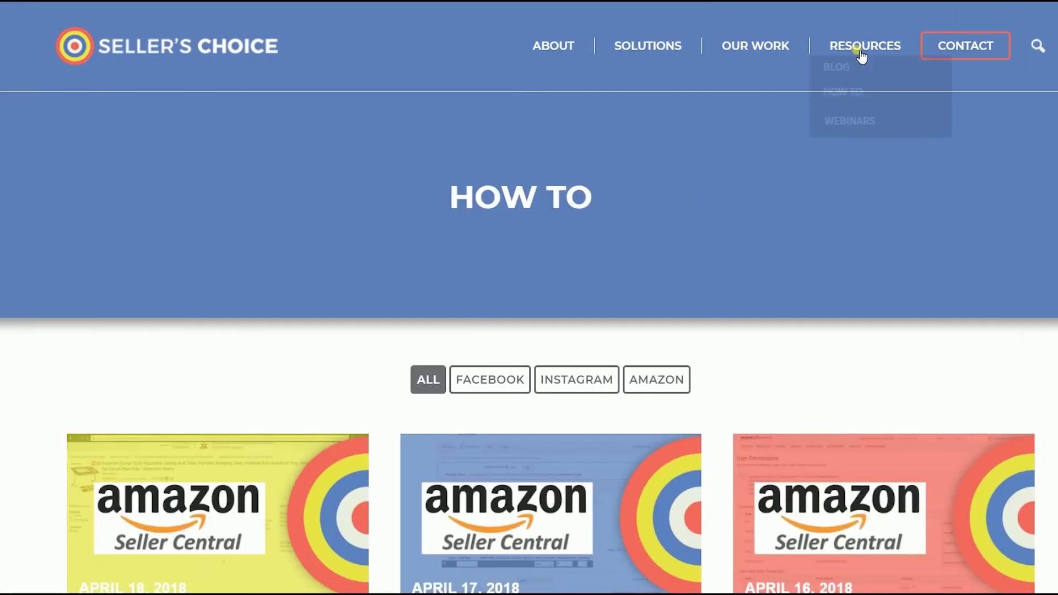
click(869, 130)
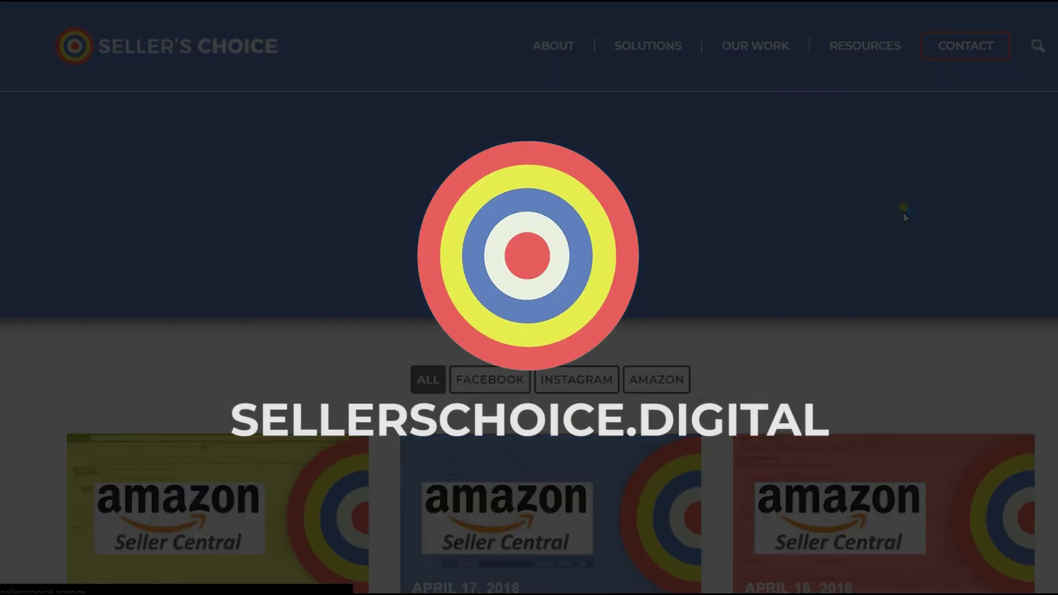
scroll(903, 208, down, 6)
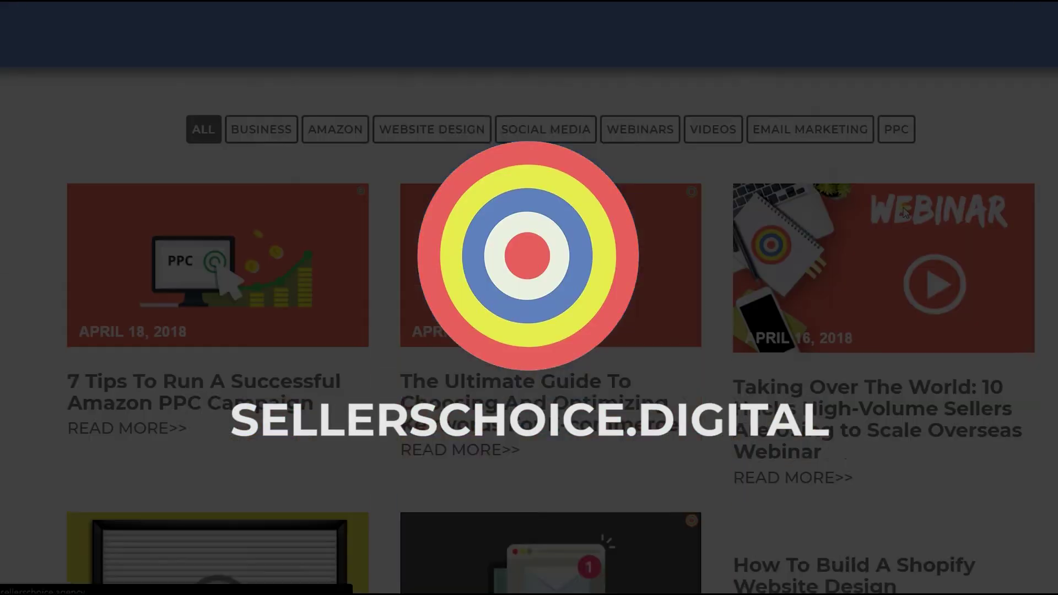
scroll(904, 210, down, 6)
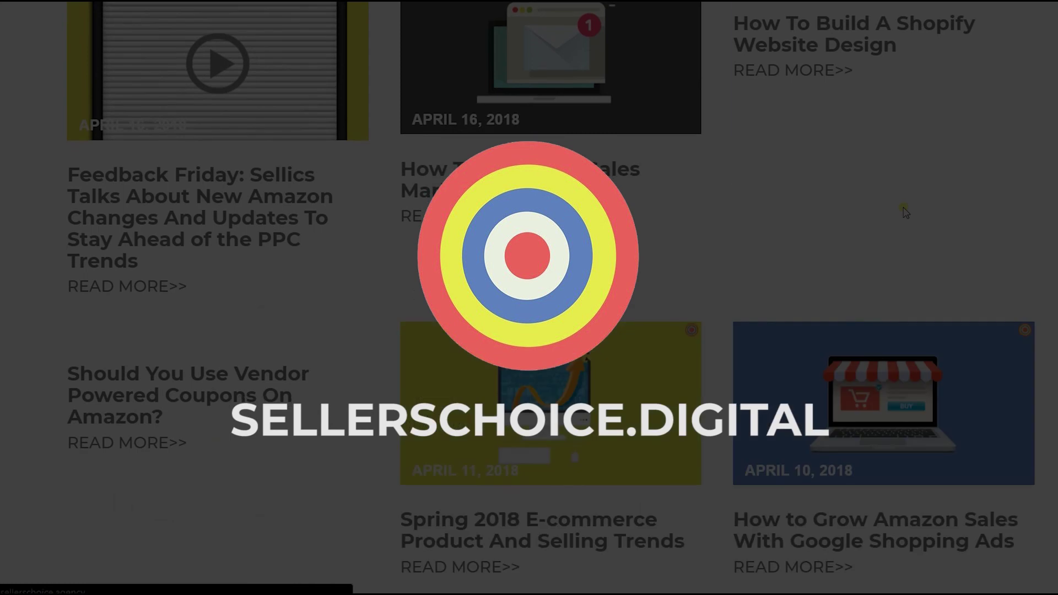
scroll(904, 209, up, 12)
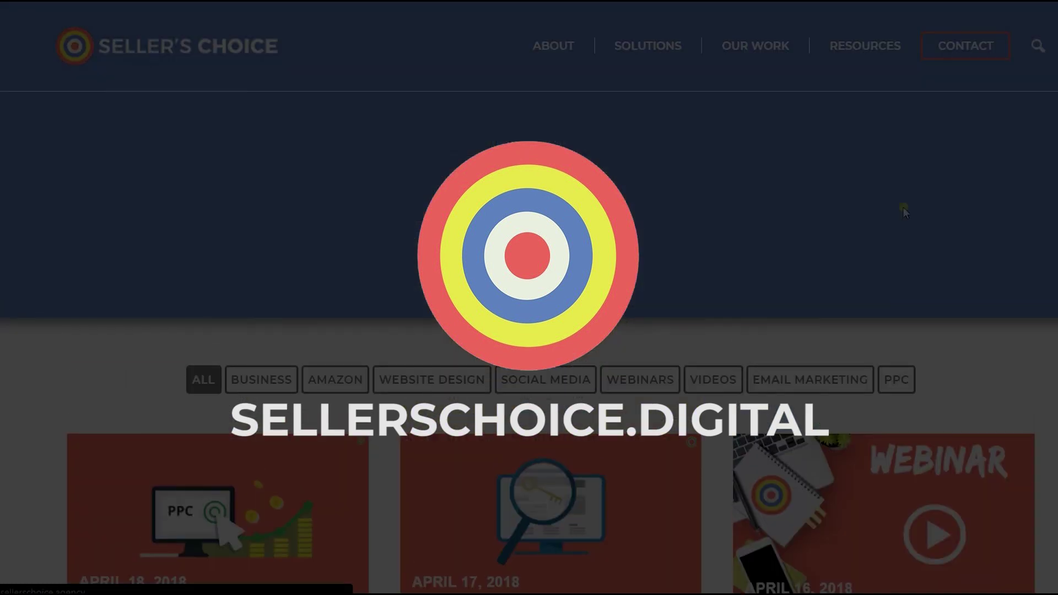